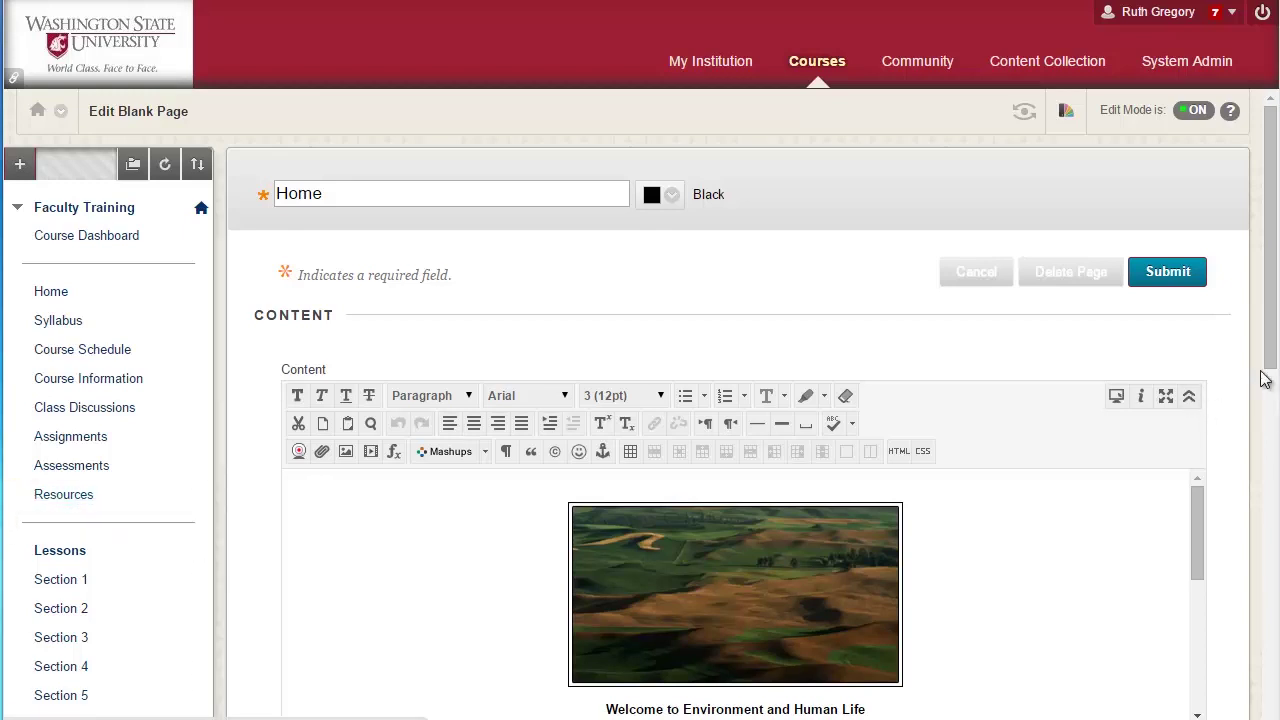
# Step: Open the course's Groups page and start creating a group set with random enrollment
pyautogui.moveTo(1266, 378); pyautogui.dragTo(1276, 716)
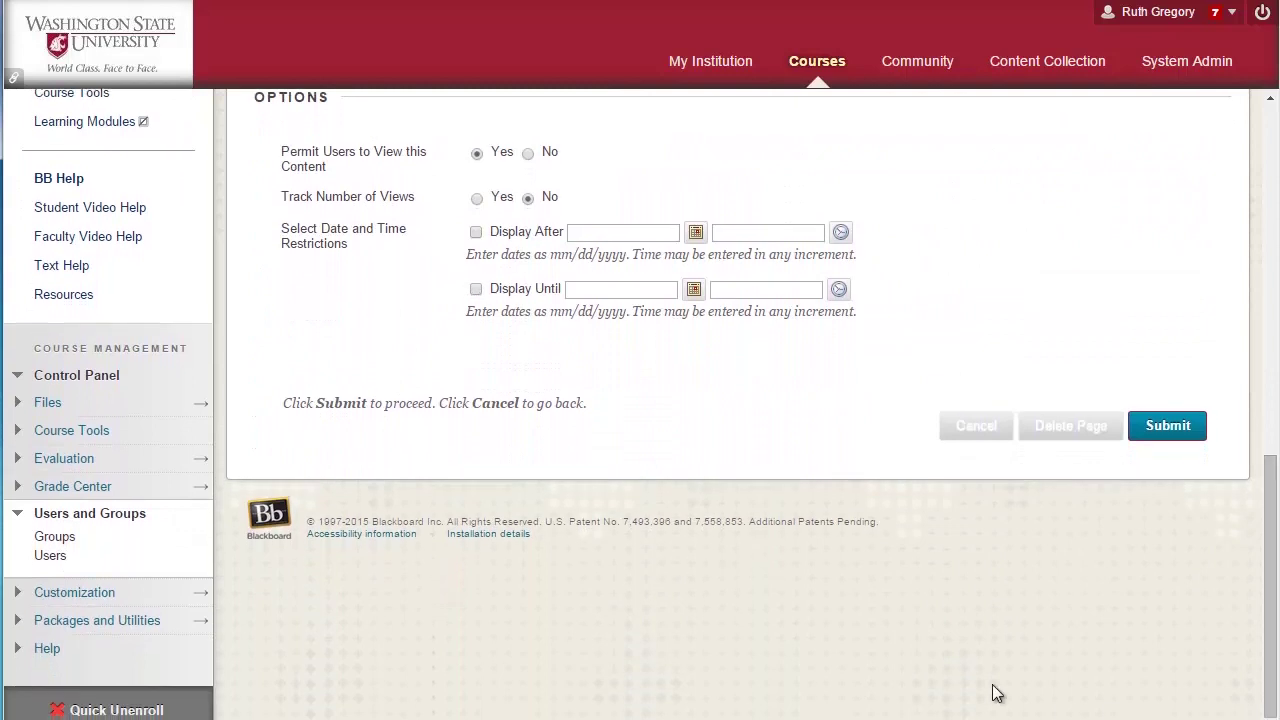
pyautogui.click(66, 542)
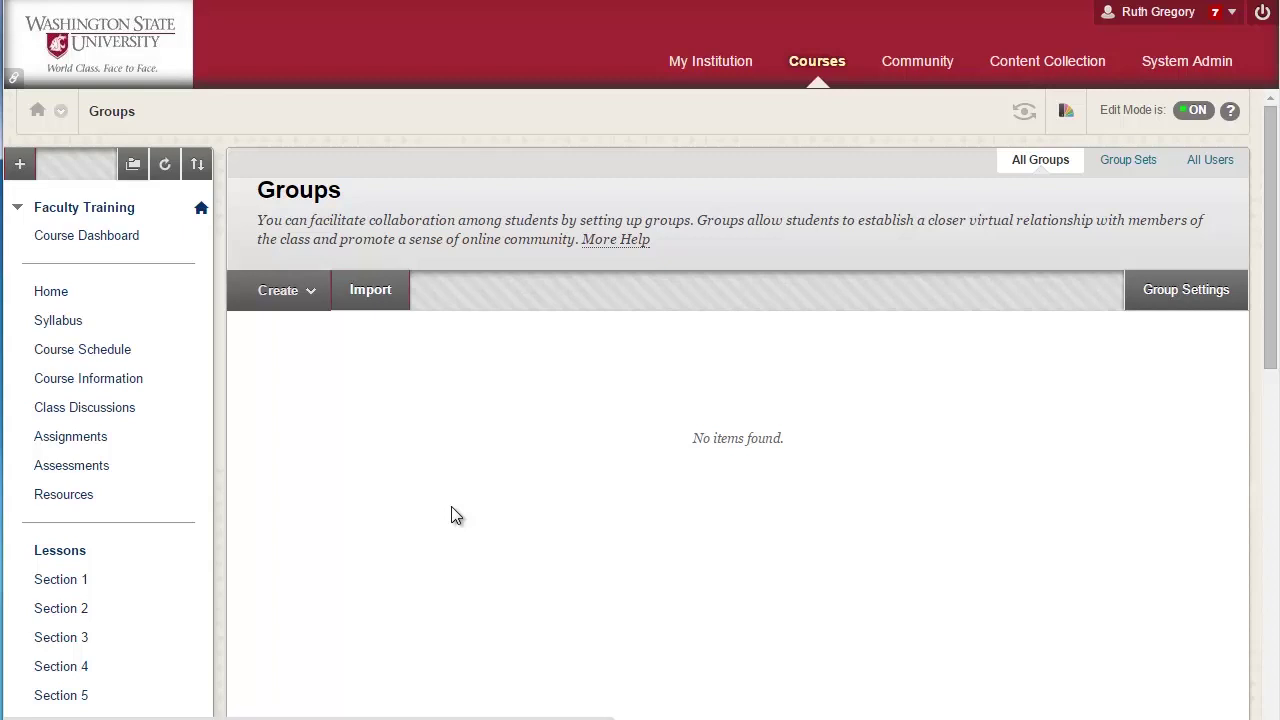
pyautogui.click(303, 300)
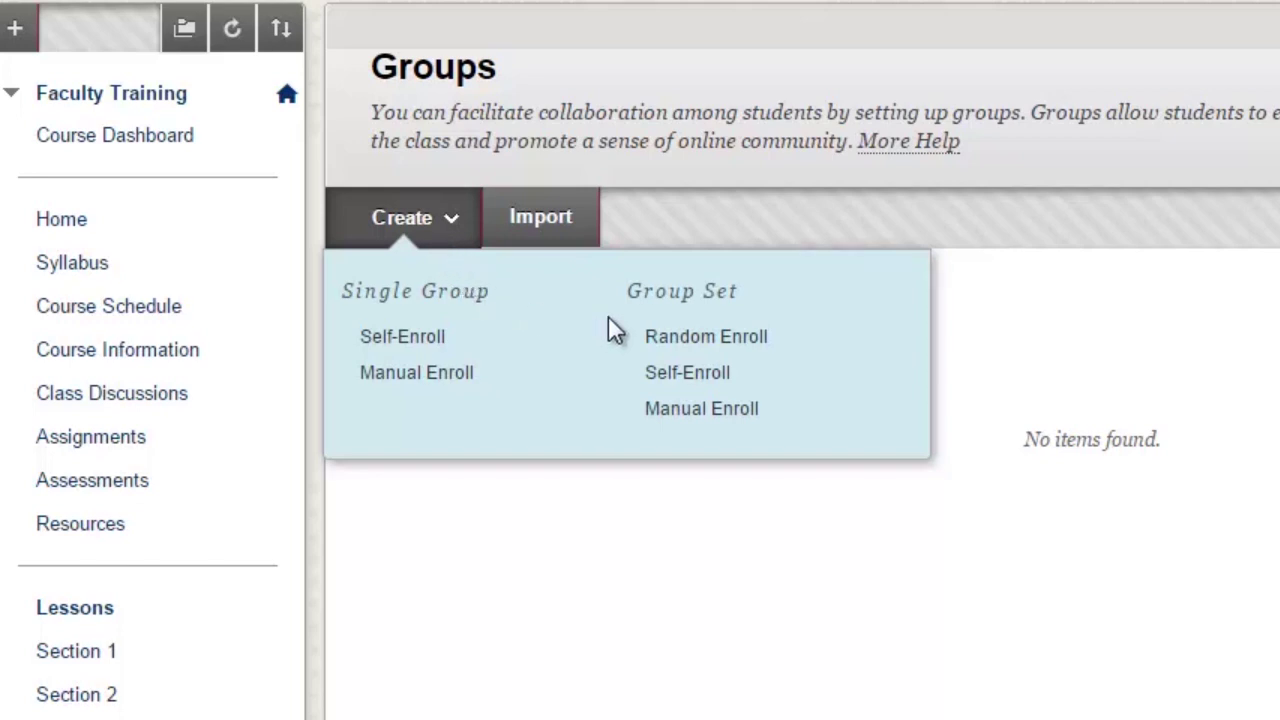
pyautogui.click(708, 340)
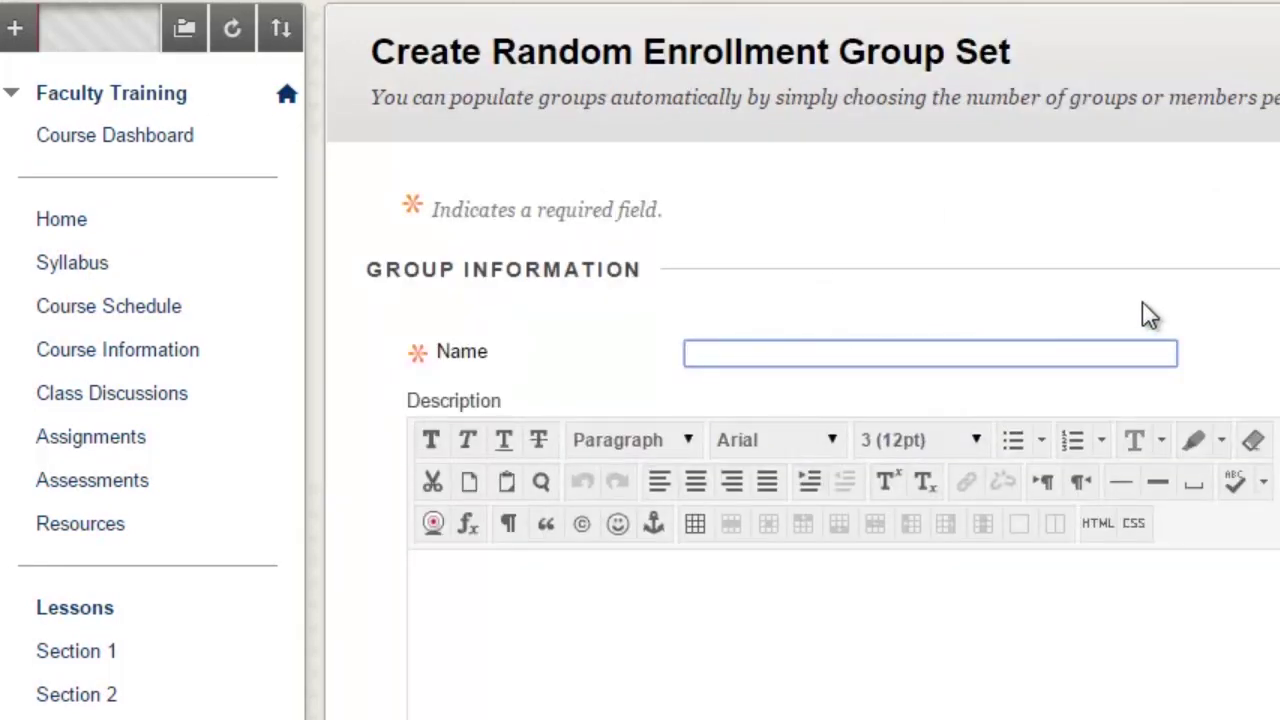
# Step: Name the group set "Example Group" and enter "Example group description." as its description
pyautogui.write('Example')
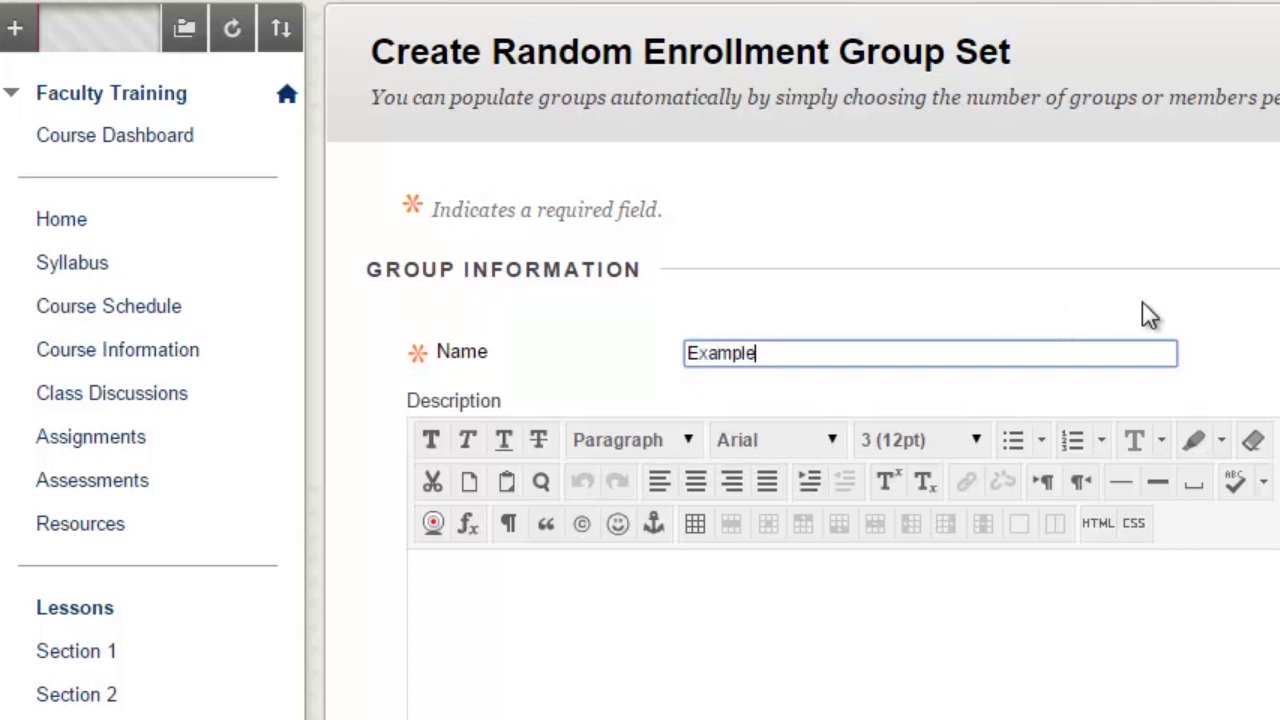
pyautogui.write(' Group')
pyautogui.click(979, 597)
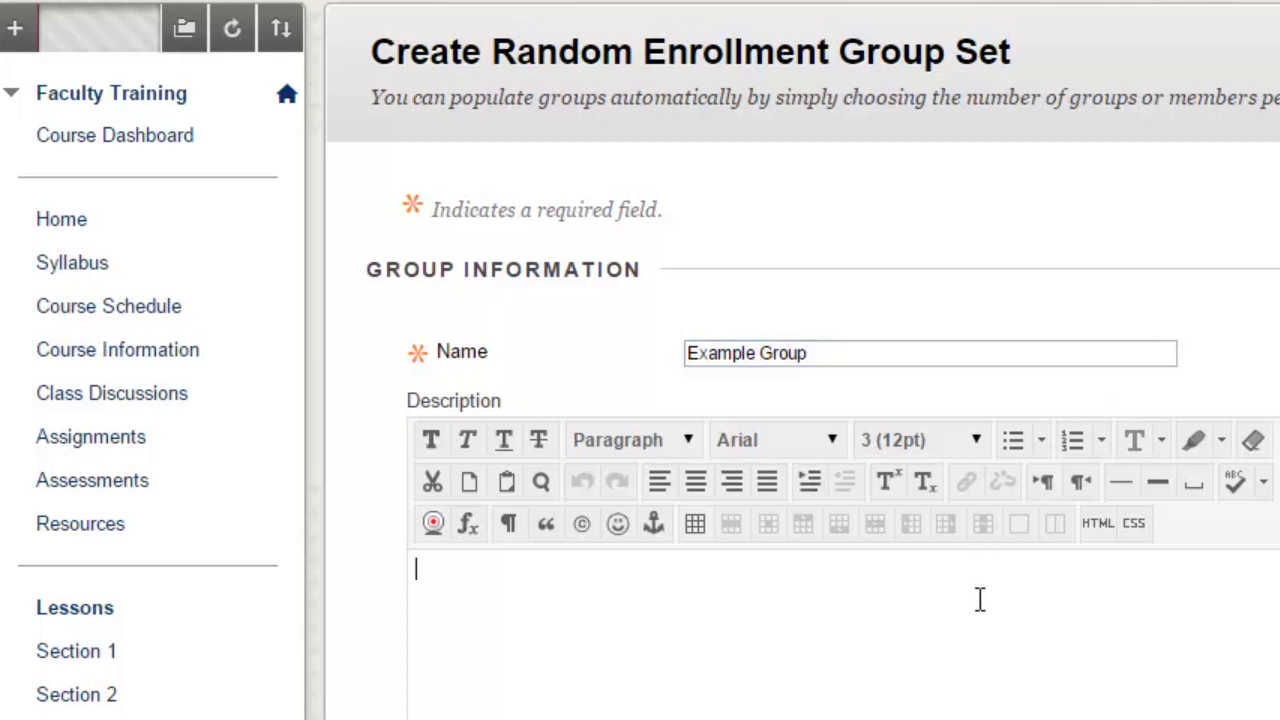
pyautogui.write('Example group d')
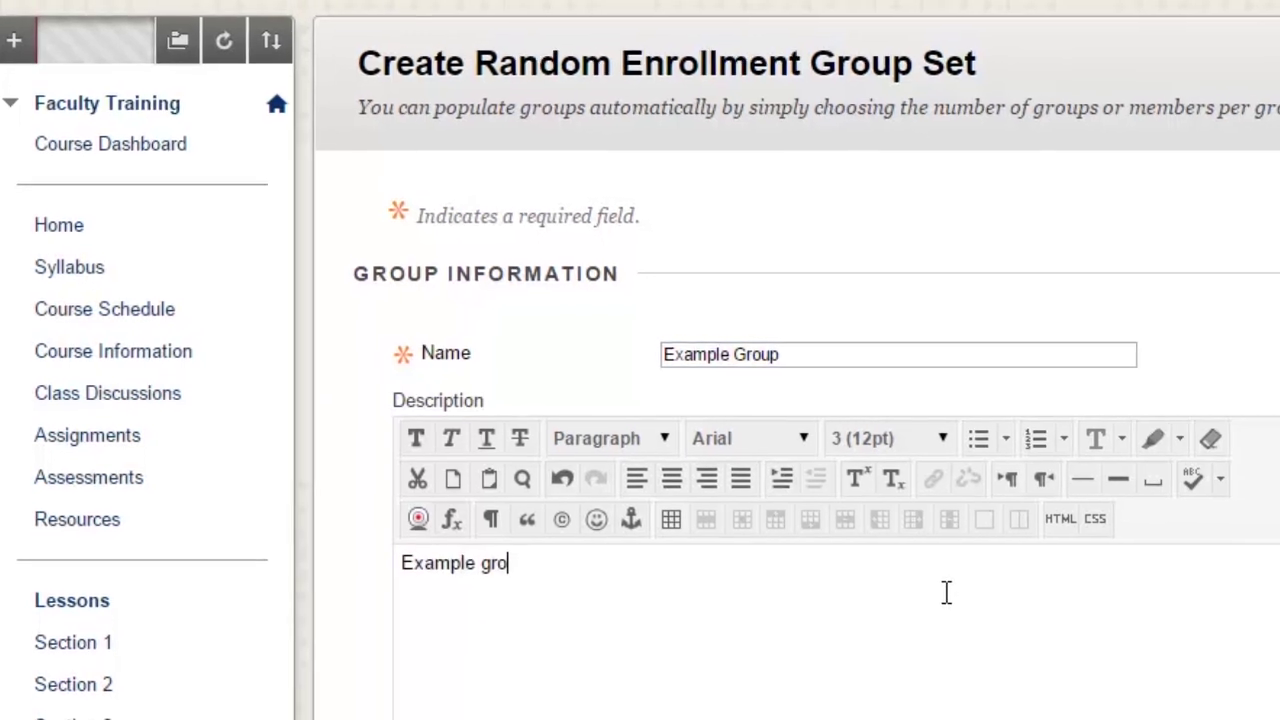
pyautogui.write('escription')
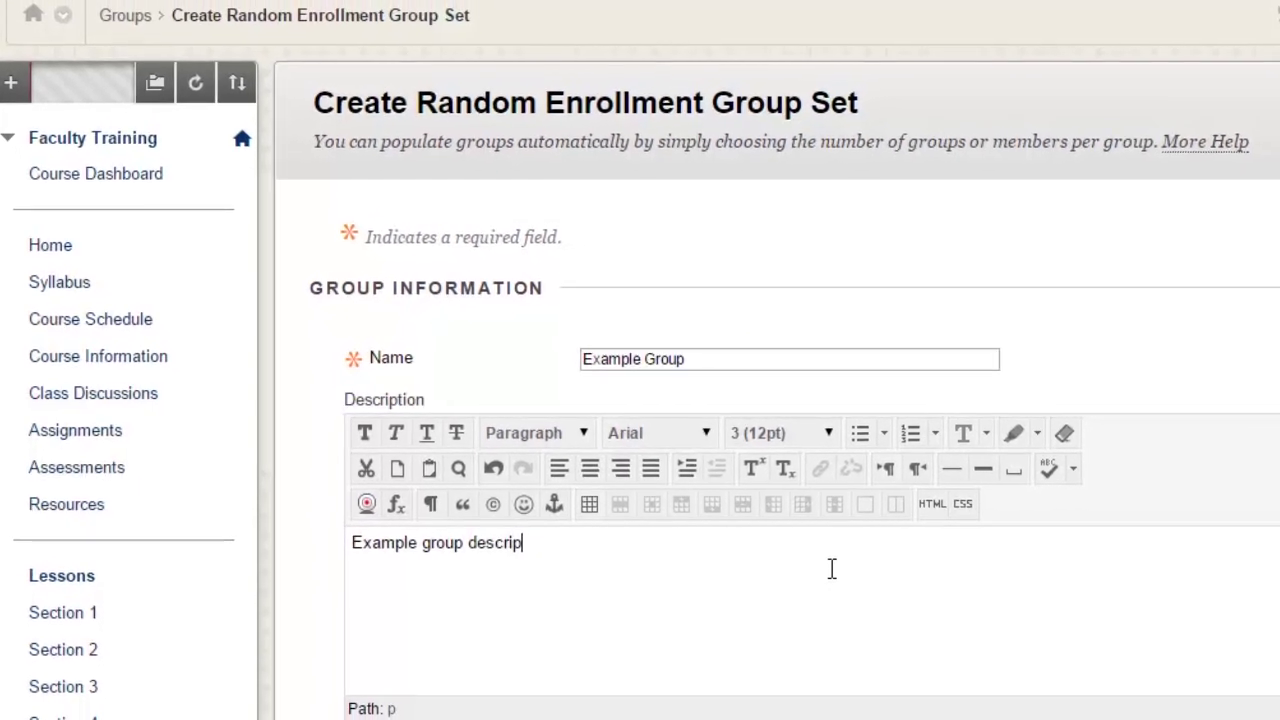
pyautogui.write('.')
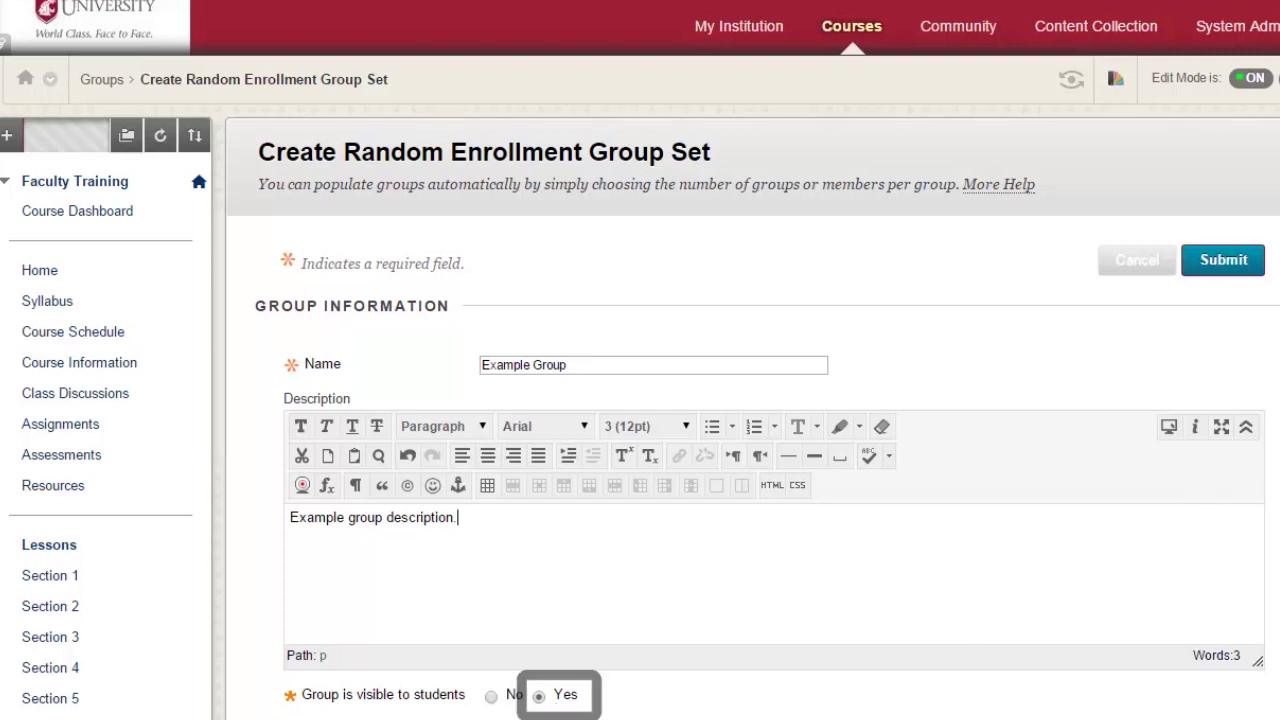
# Step: Turn off Blogs, Collaboration, Email, File Exchange, Tasks, Commercial Content Tools and Wikis in the group set's tool availability
pyautogui.scroll(-6, 1268, 493)
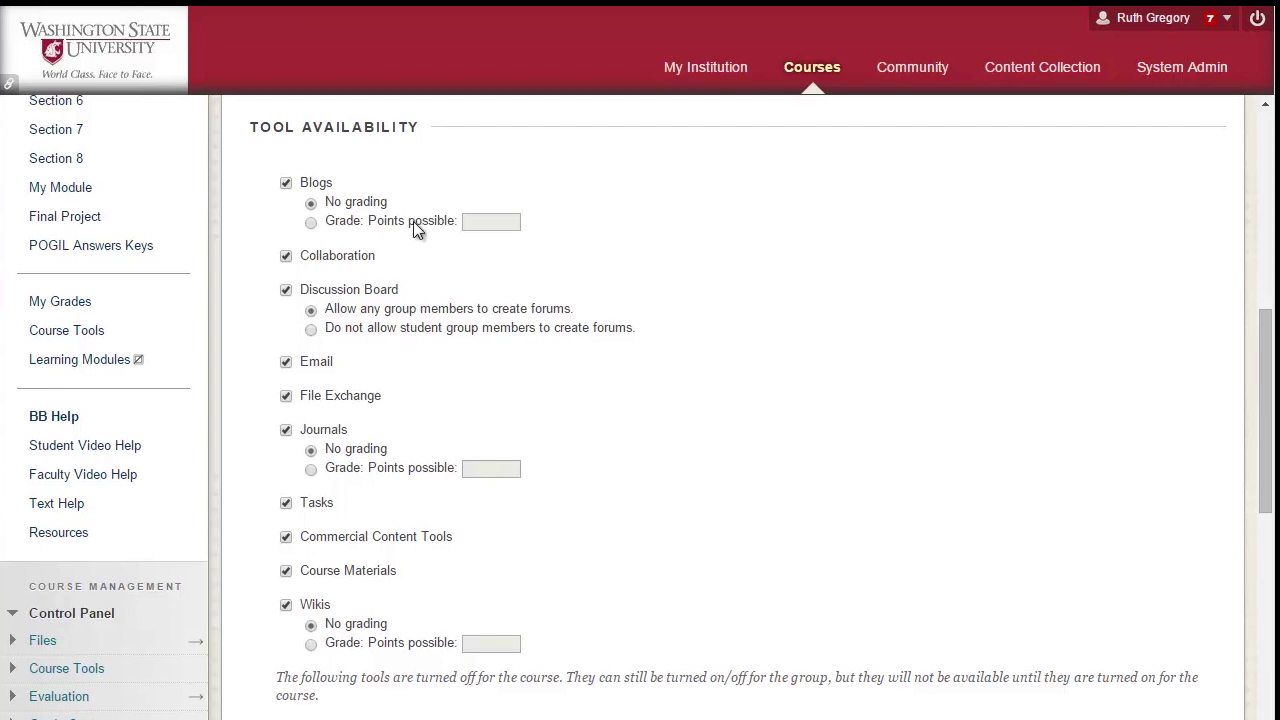
pyautogui.click(286, 183)
pyautogui.click(286, 256)
pyautogui.click(286, 362)
pyautogui.click(286, 396)
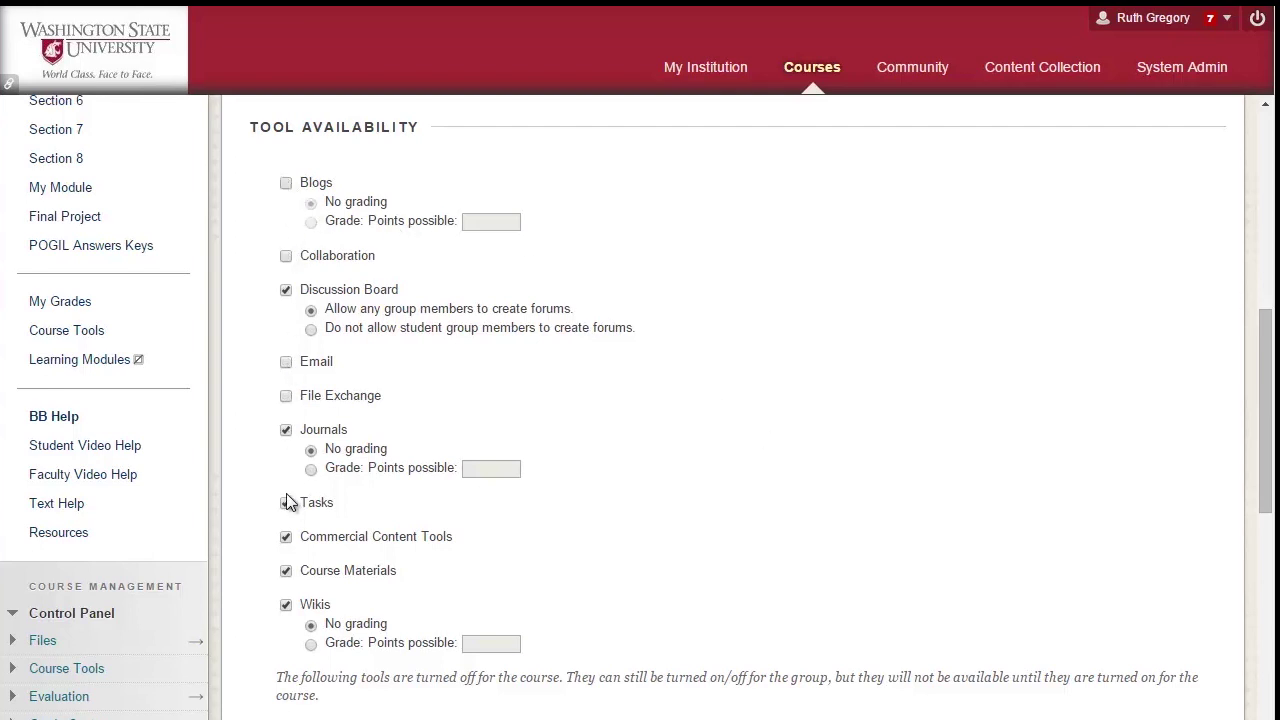
pyautogui.click(286, 503)
pyautogui.click(286, 537)
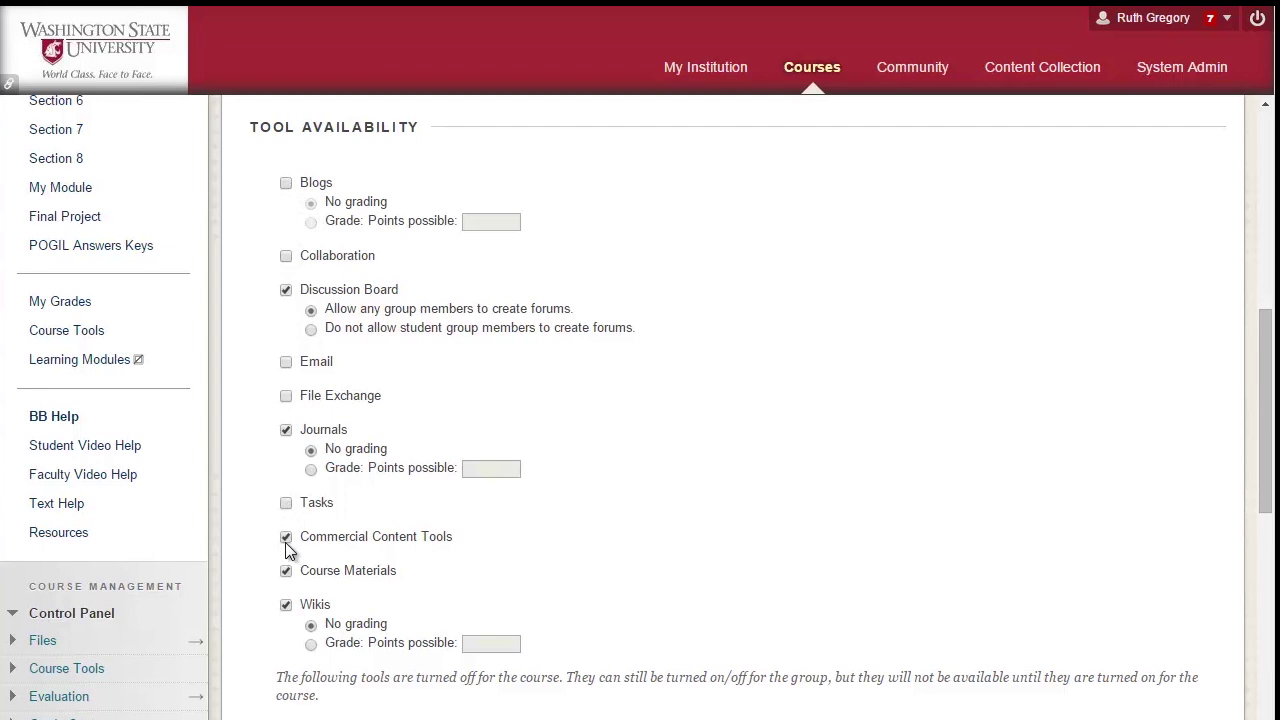
pyautogui.click(286, 605)
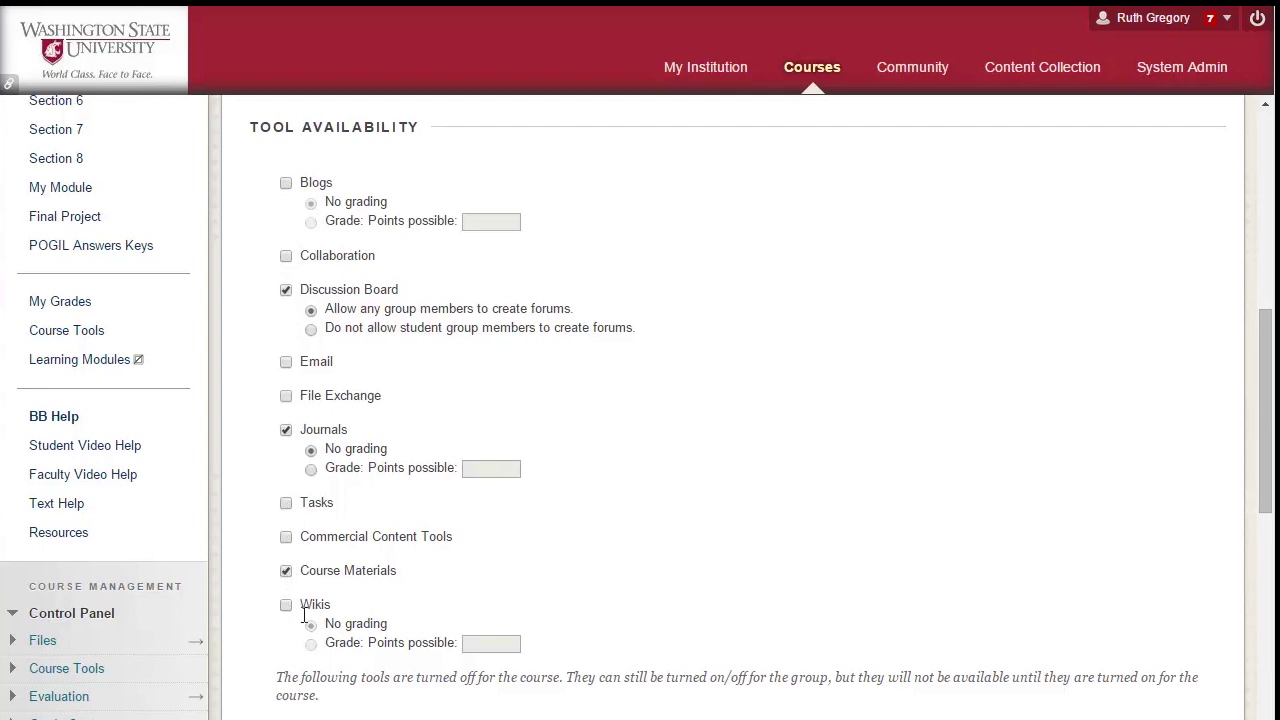
# Step: Make group Journals graded with 100 points possible and show participants in "needs grading" status after every 4 entries
pyautogui.click(311, 469)
pyautogui.click(482, 470)
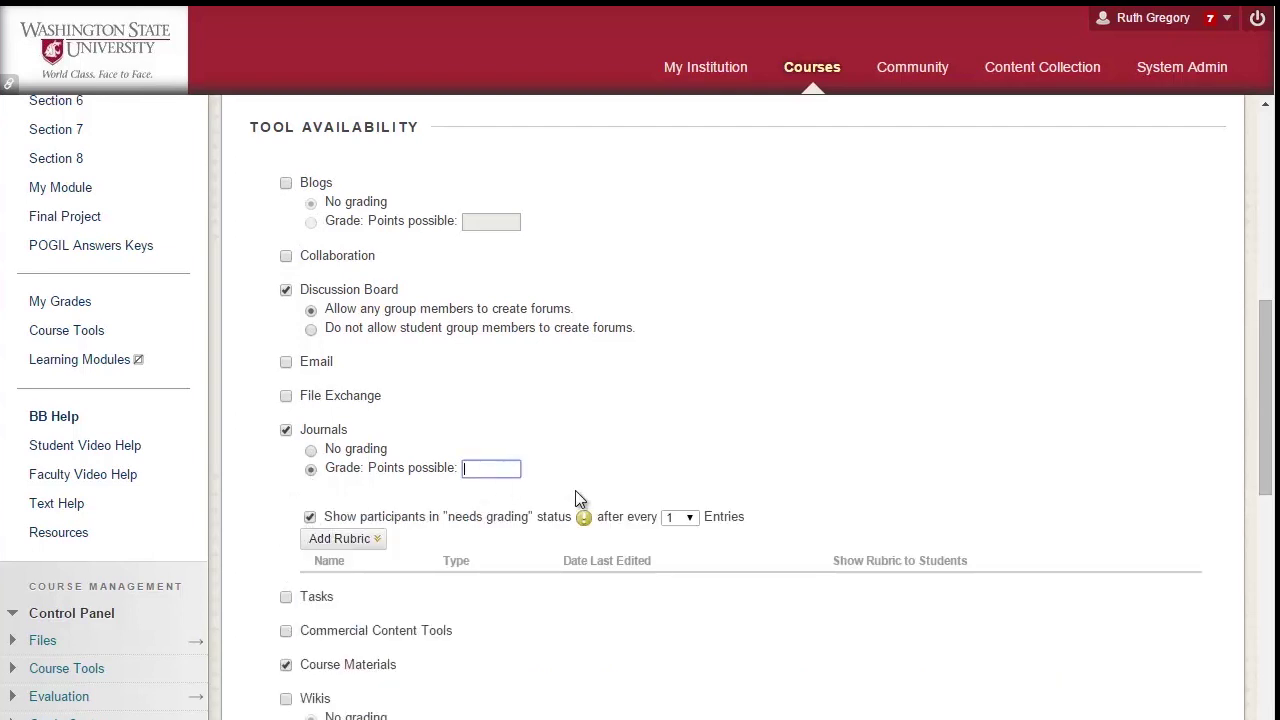
pyautogui.write('100')
pyautogui.click(643, 445)
pyautogui.click(310, 517)
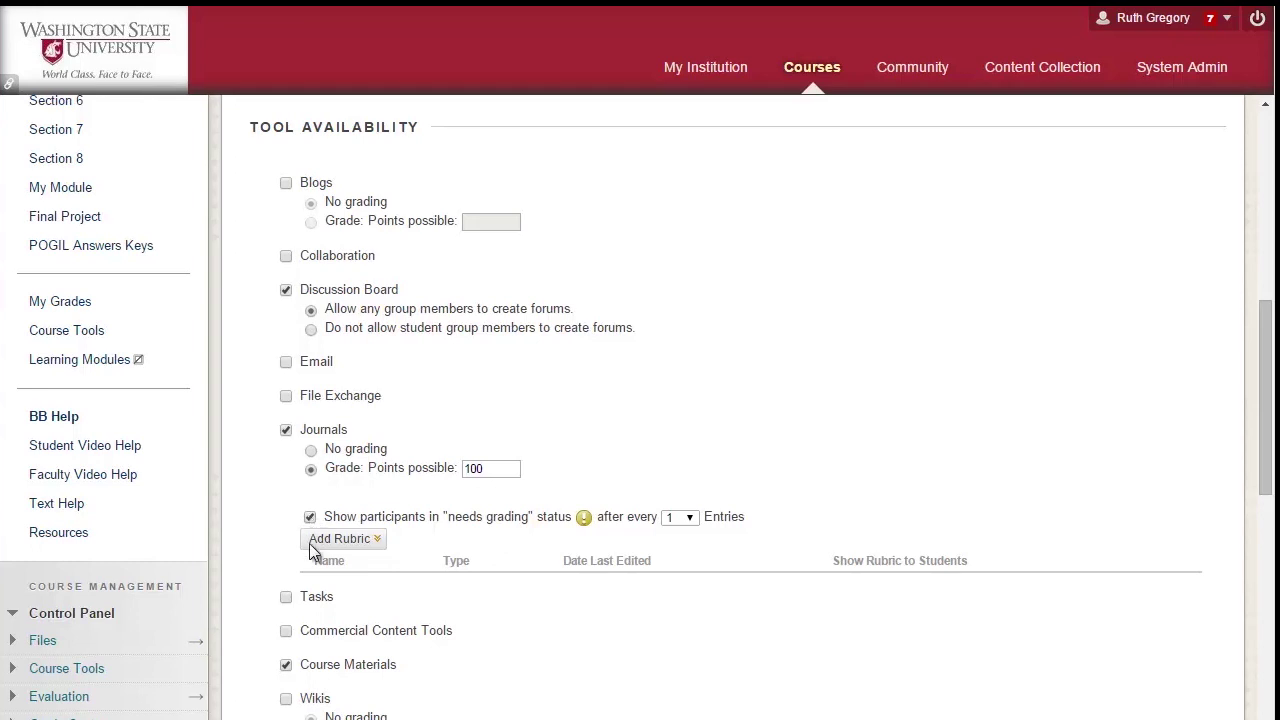
pyautogui.click(697, 527)
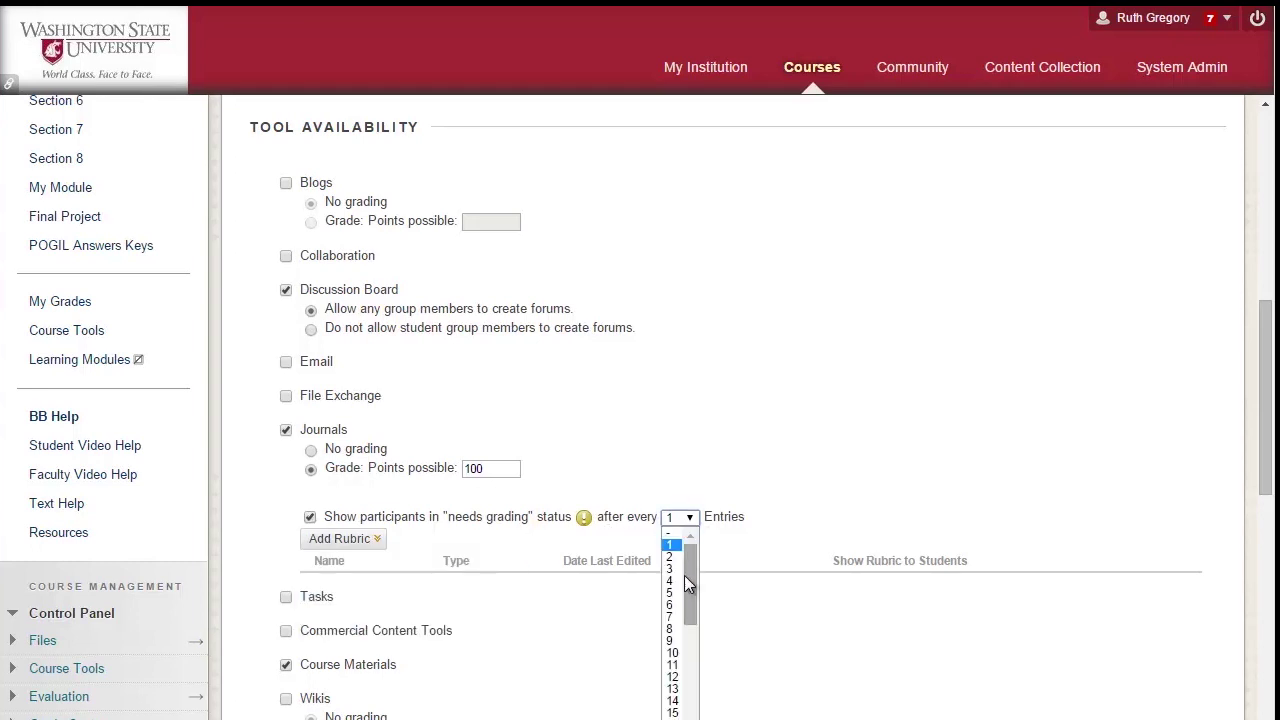
pyautogui.click(668, 578)
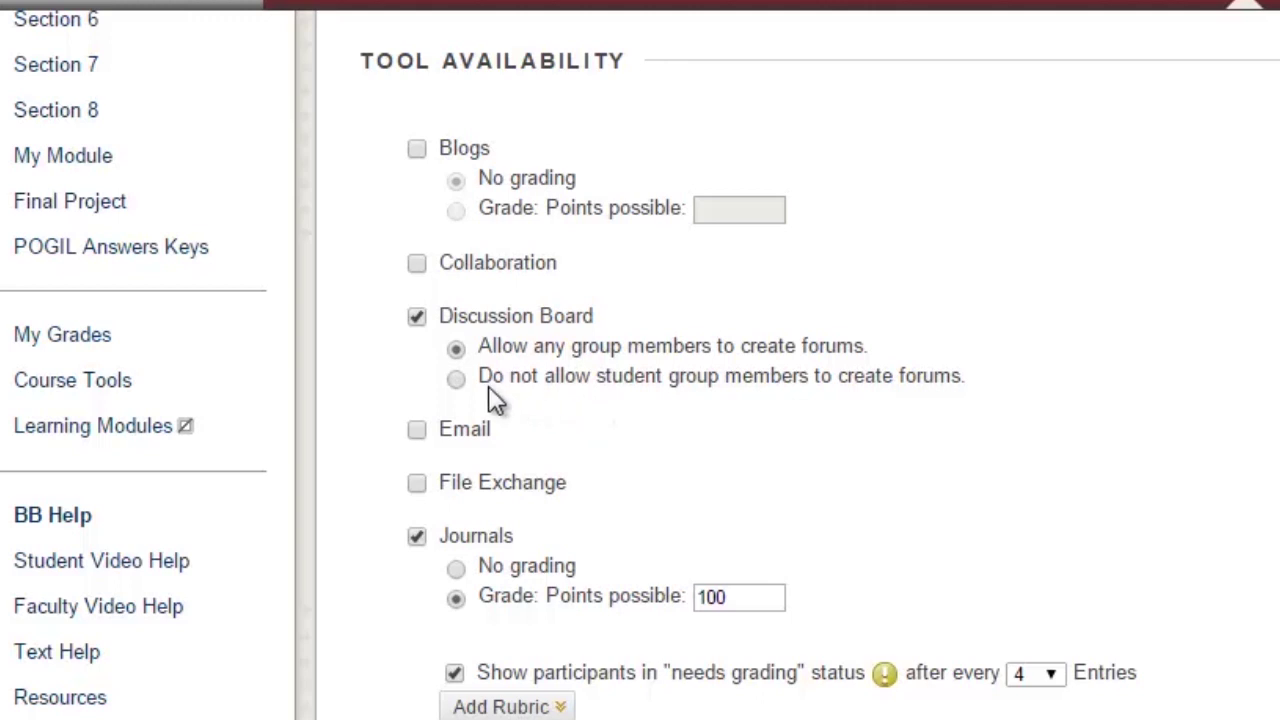
# Step: Disallow student group members from creating discussion forums and set the number of students per group to 5
pyautogui.click(458, 380)
pyautogui.scroll(-10, 650, 478)
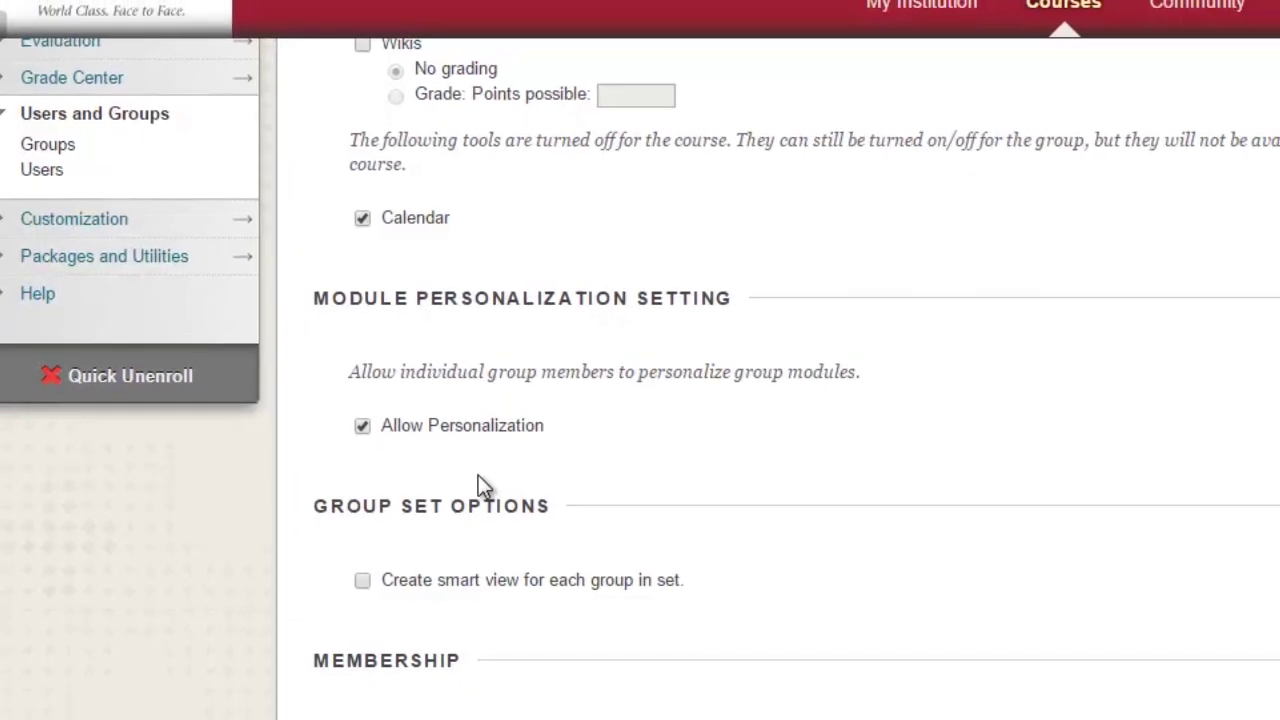
pyautogui.scroll(-3, 470, 470)
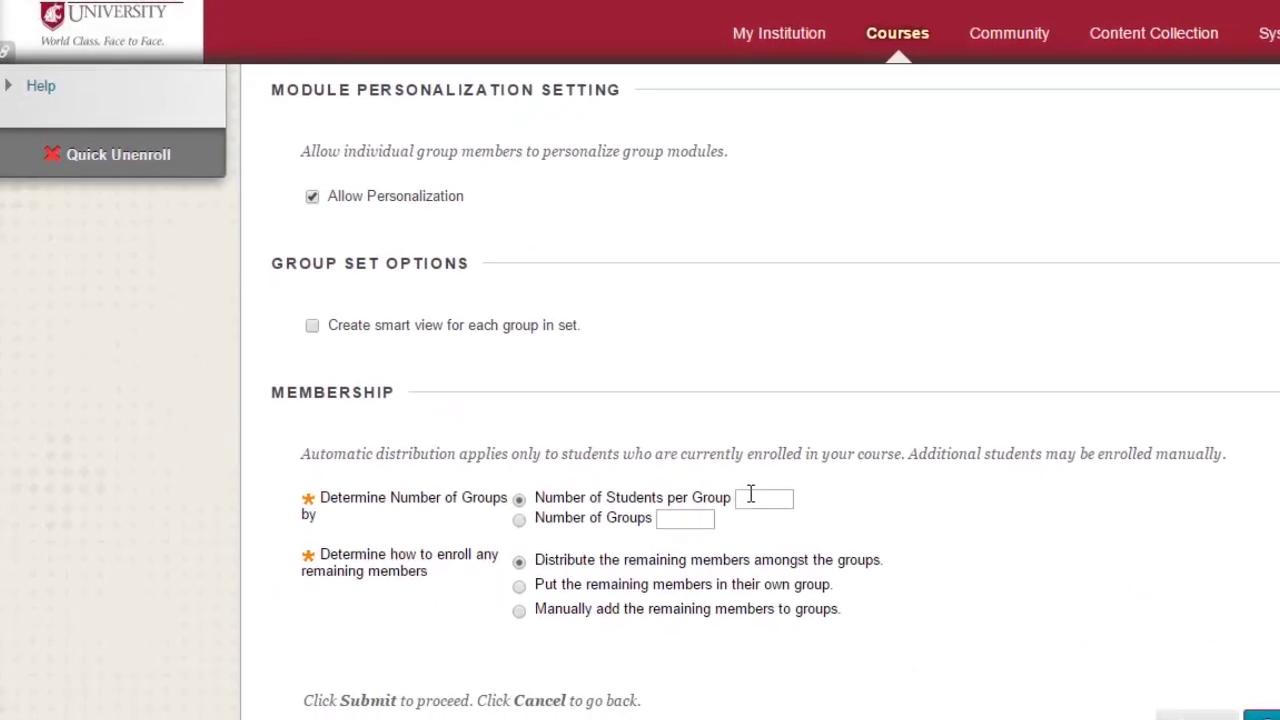
pyautogui.click(750, 497)
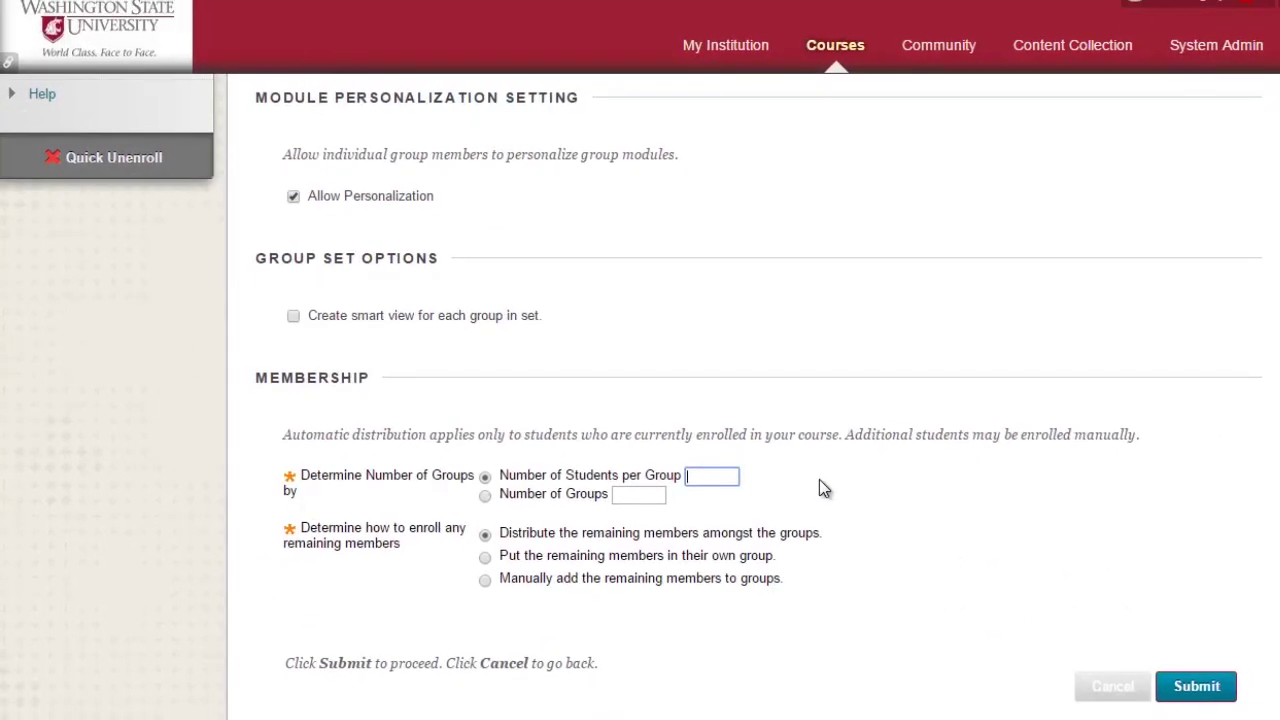
pyautogui.write('5')
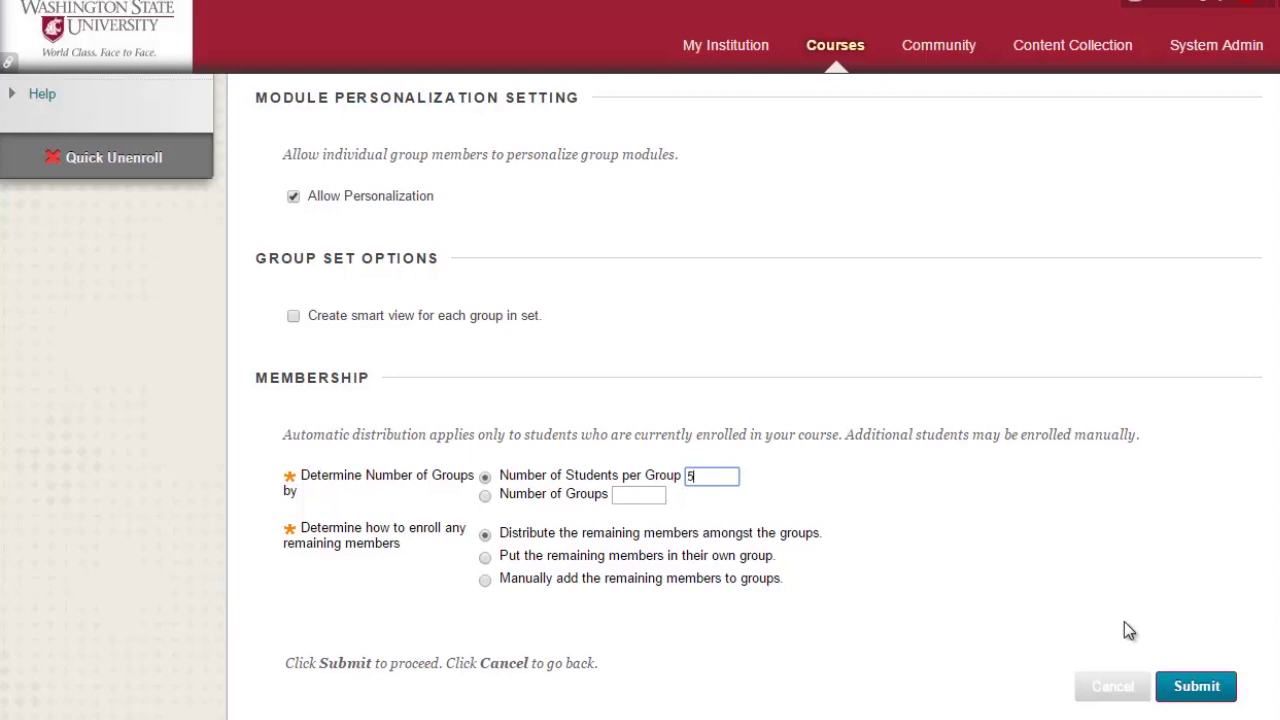